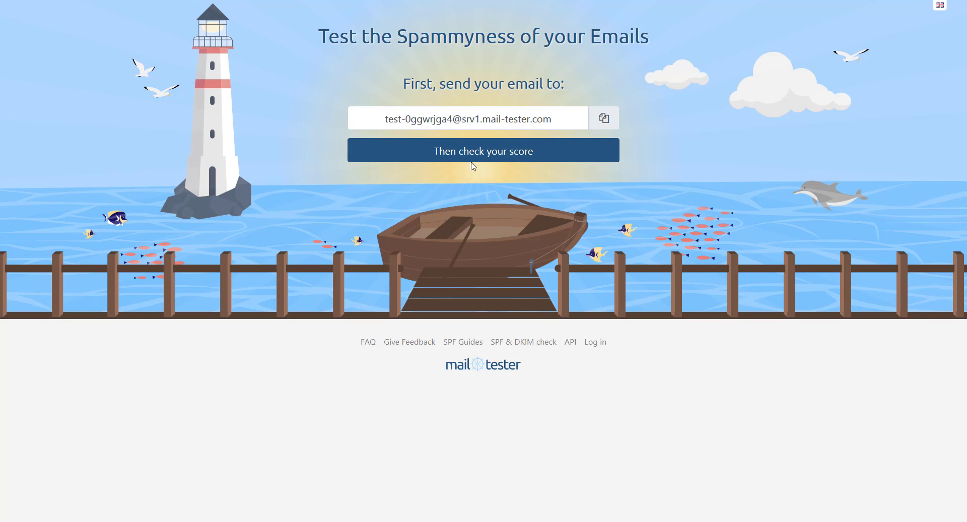
- Start a Horde message to the copied Mail Tester test address with subject 'Hi how are you'
{"action": "left_click", "coordinate": [608, 129]}
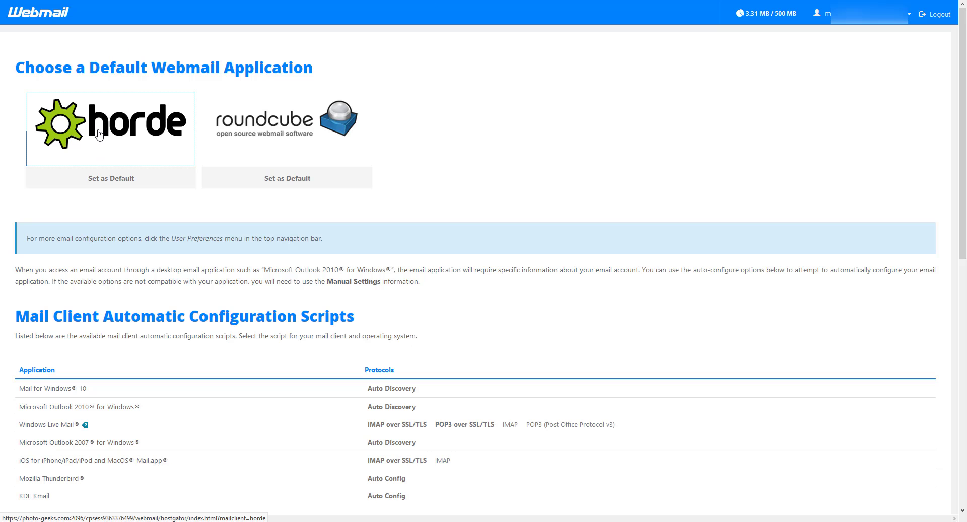
{"action": "left_click", "coordinate": [99, 134]}
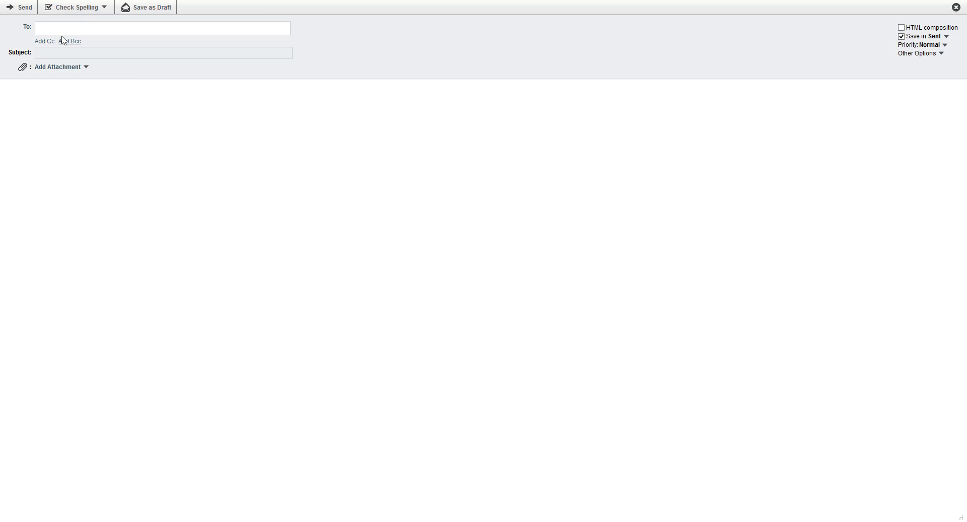
{"action": "left_click", "coordinate": [83, 53]}
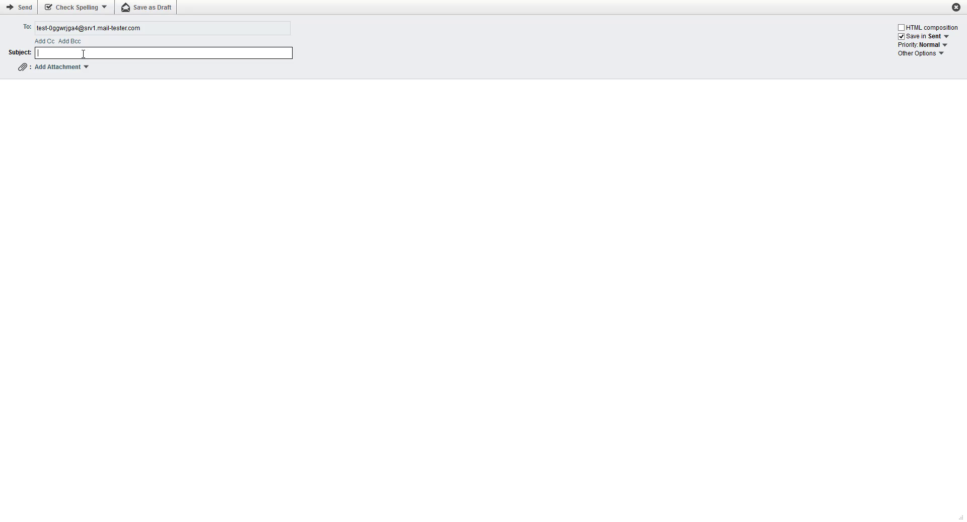
{"action": "type", "text": "Hi"}
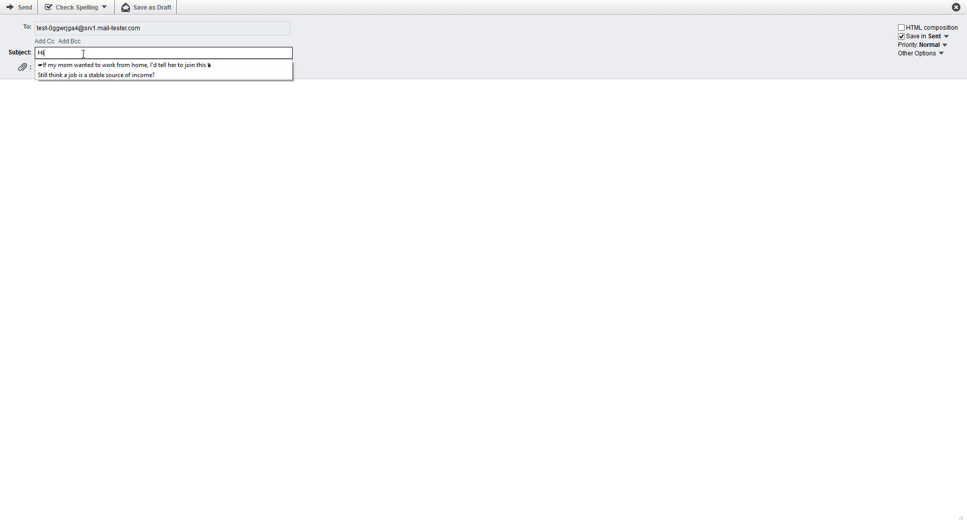
{"action": "type", "text": " how ar"}
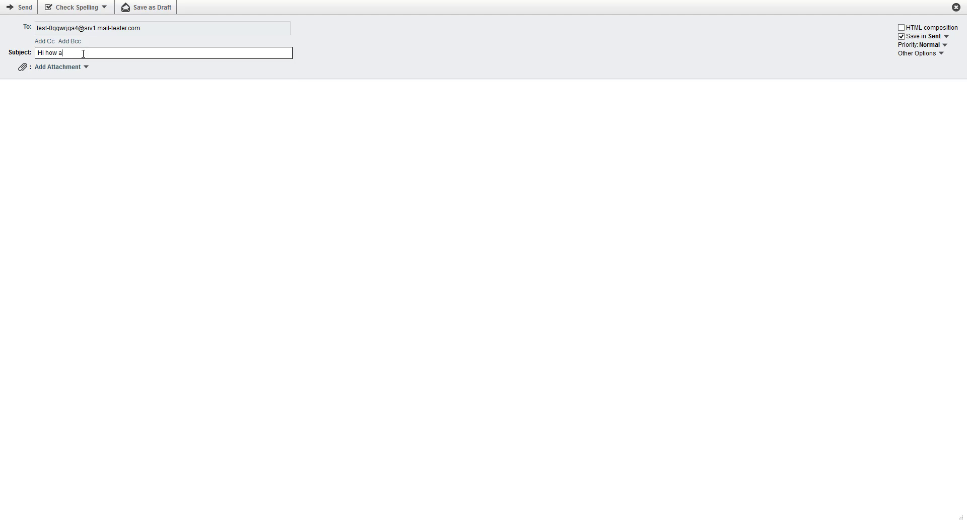
{"action": "type", "text": "e yo"}
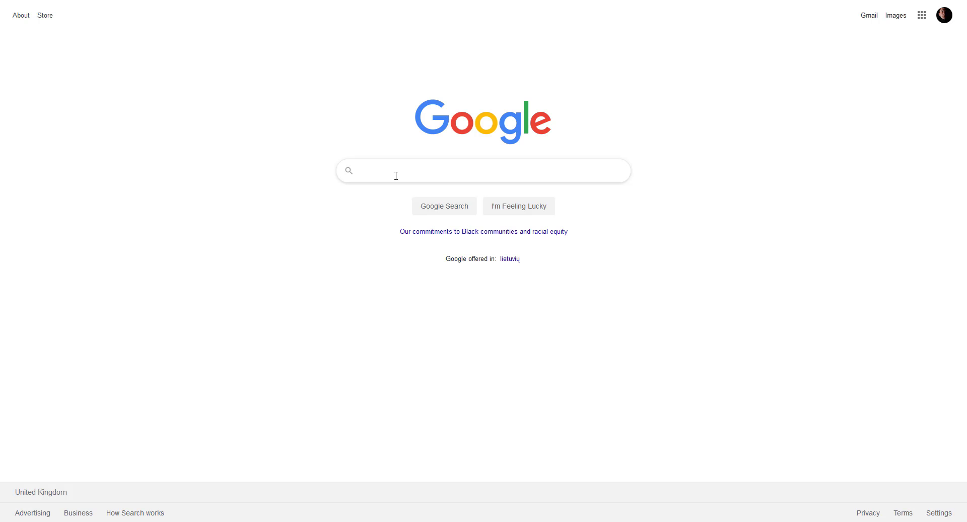
- Search Google for 'lorem ipsum', open lipsum.com and select its 'What is Lorem Ipsum?' paragraph
{"action": "type", "text": "lorem ip"}
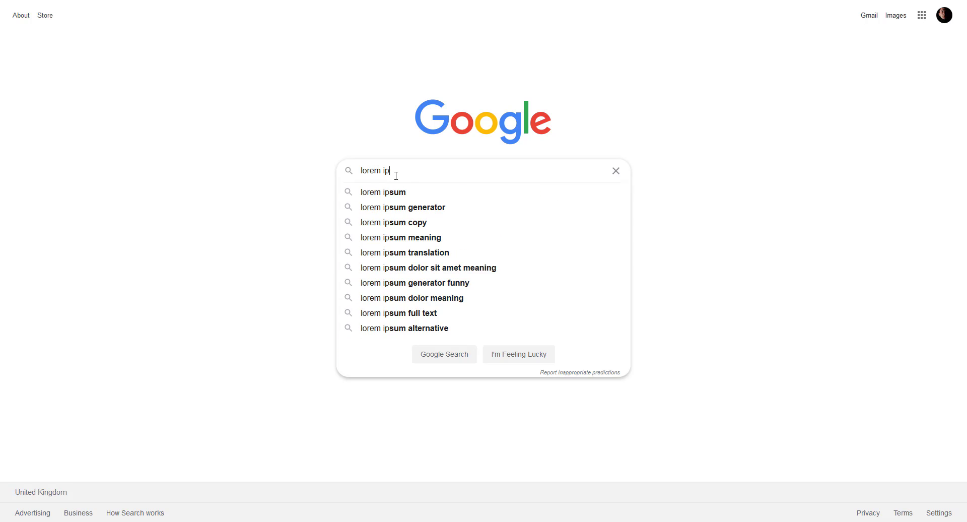
{"action": "type", "text": "sum"}
{"action": "key", "text": "Return"}
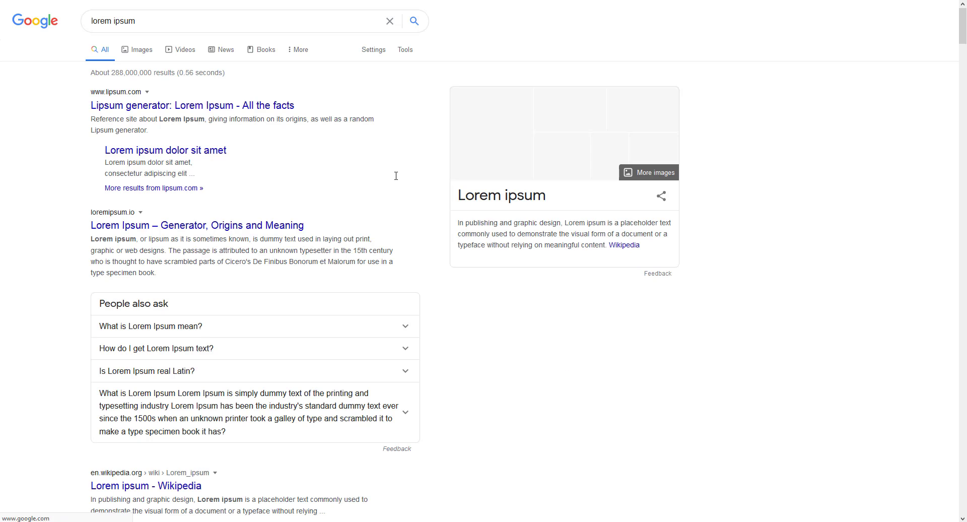
{"action": "middle_click", "coordinate": [211, 105]}
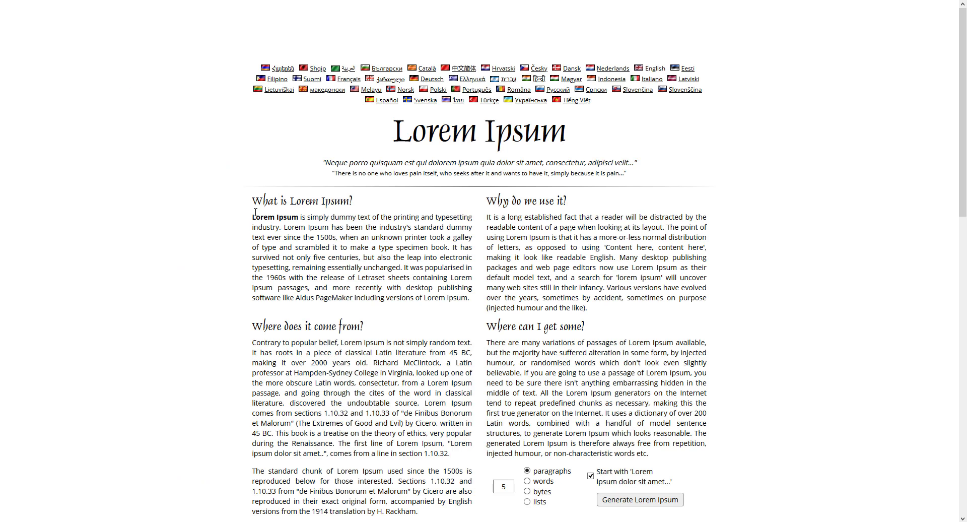
{"action": "left_click_drag", "start_coordinate": [252, 232], "coordinate": [702, 308]}
{"action": "left_click", "coordinate": [329, 267]}
{"action": "left_click_drag", "start_coordinate": [469, 298], "coordinate": [253, 220]}
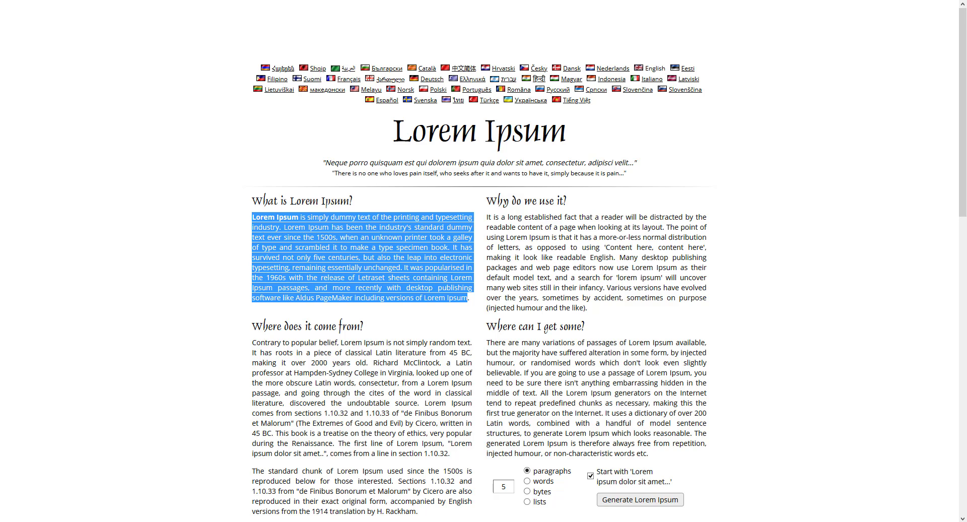
- Paste the Lorem Ipsum paragraph into the Horde message body and send the message
{"action": "key", "text": "ctrl+Tab"}
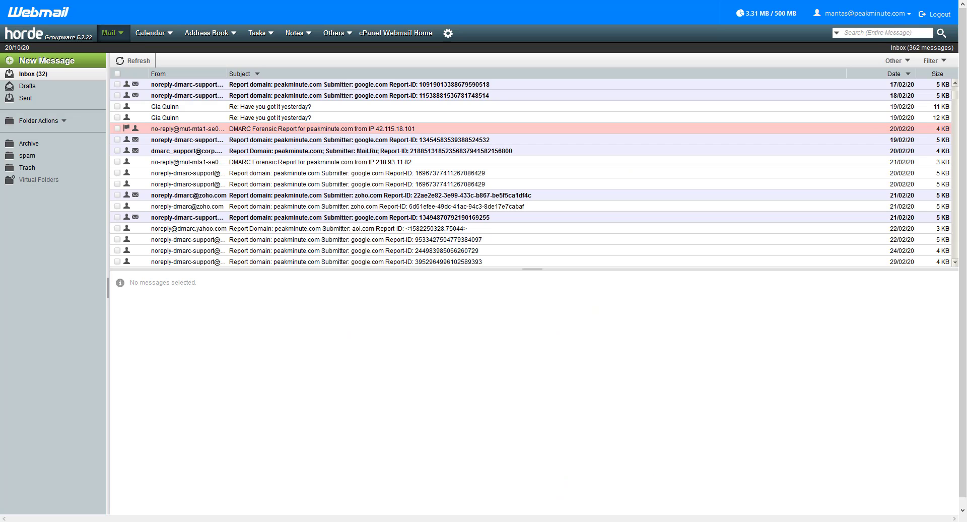
{"action": "key", "text": "alt+Tab"}
{"action": "key", "text": "ctrl+v"}
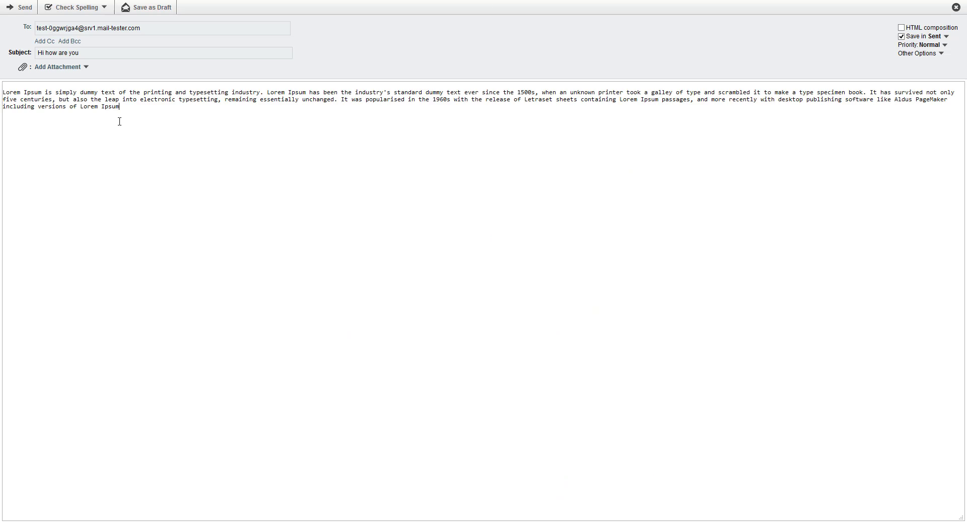
{"action": "left_click", "coordinate": [18, 11]}
{"action": "key", "text": "alt+Tab"}
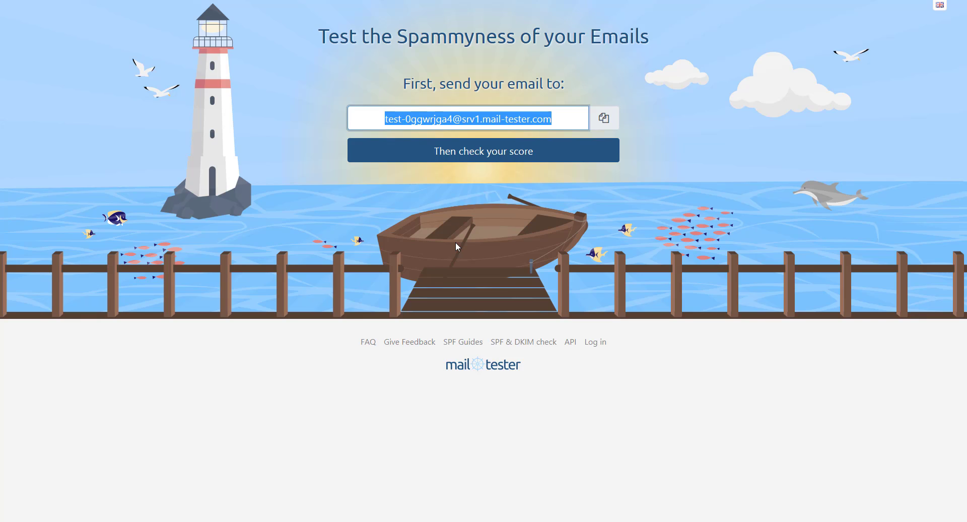
- Check the 'Hi how are you' score of 3/10 and expand the SpamAssassin breakdown
{"action": "left_click", "coordinate": [500, 159]}
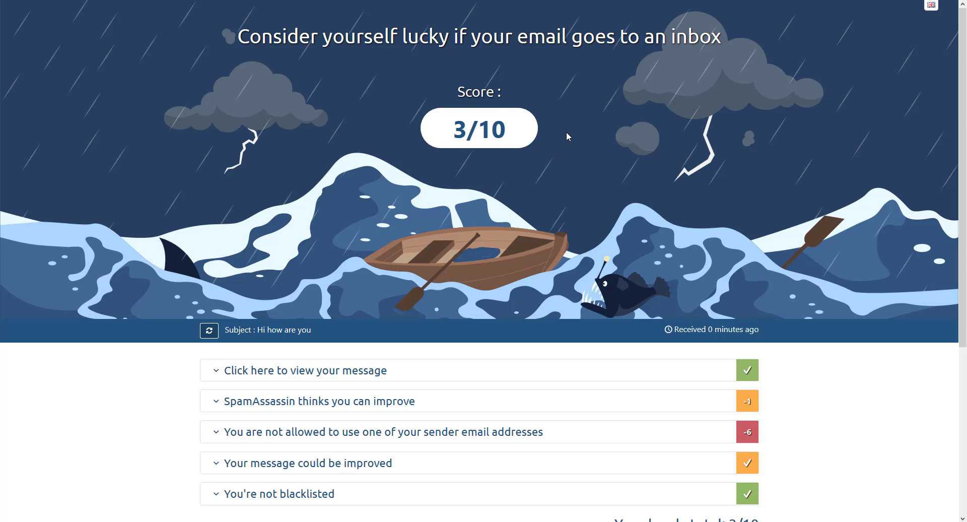
{"action": "scroll", "coordinate": [624, 240], "scroll_direction": "down", "scroll_amount": 4}
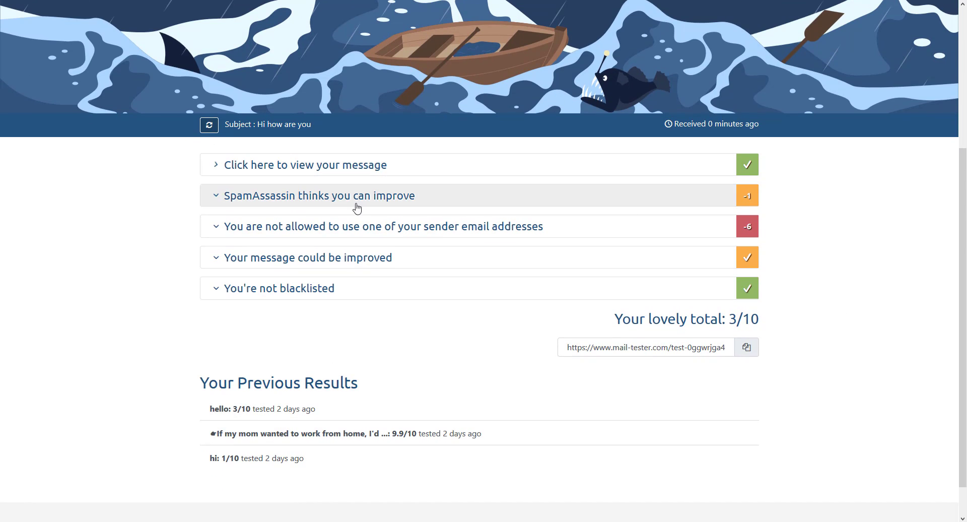
{"action": "left_click", "coordinate": [237, 171]}
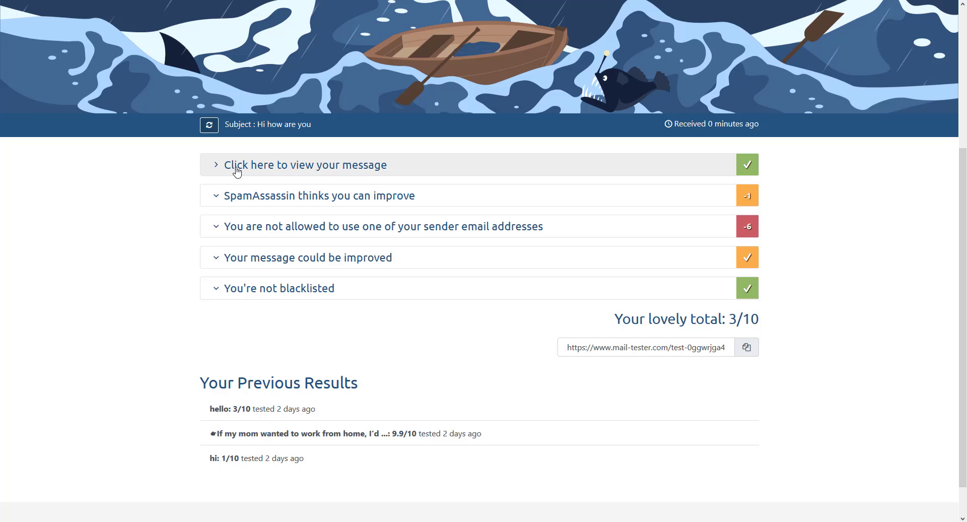
{"action": "left_click", "coordinate": [242, 196]}
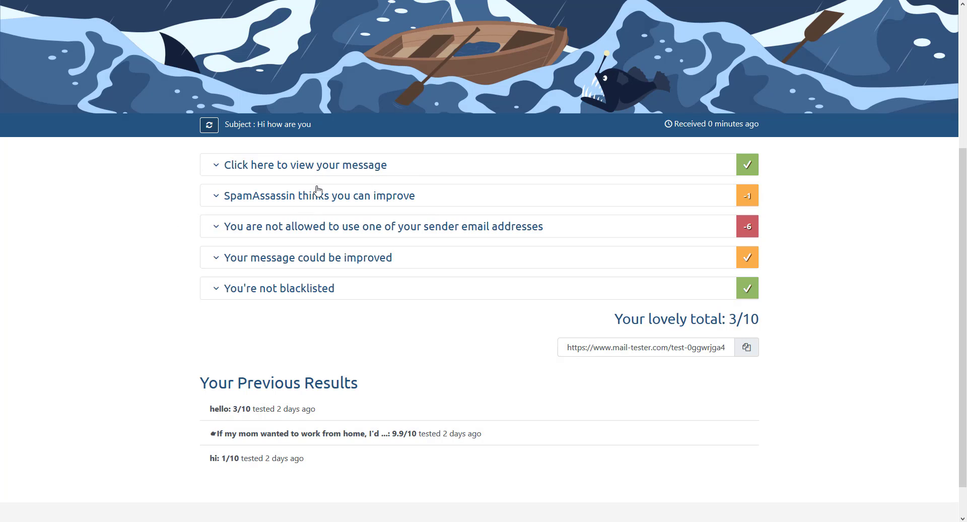
- Expand the SpamAssassin results and the sender-address section showing SPF and DKIM failures at -3 each
{"action": "left_click", "coordinate": [313, 201]}
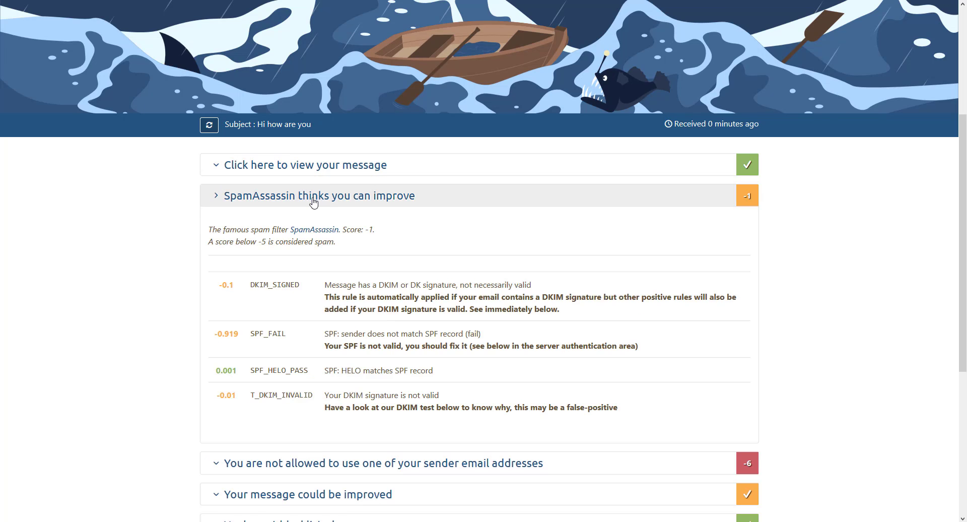
{"action": "scroll", "coordinate": [313, 200], "scroll_direction": "down", "scroll_amount": 3}
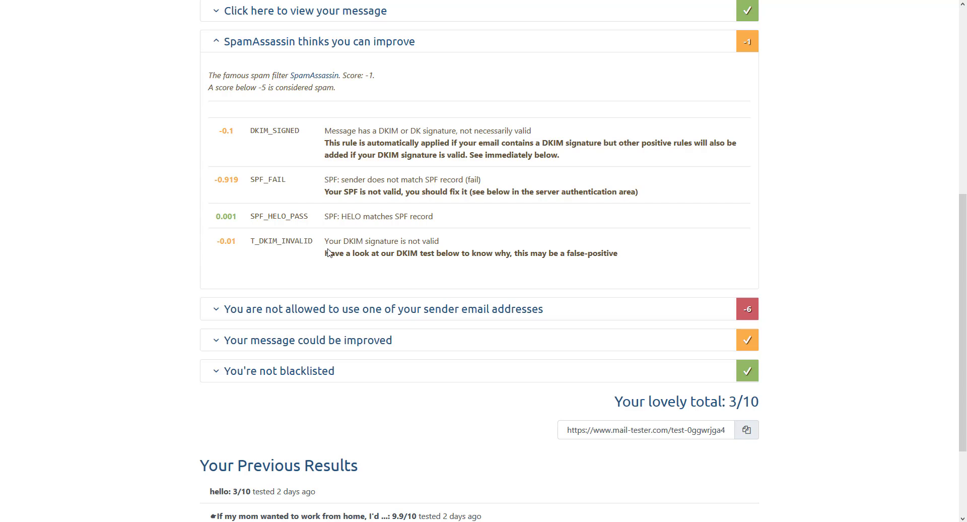
{"action": "left_click", "coordinate": [300, 312]}
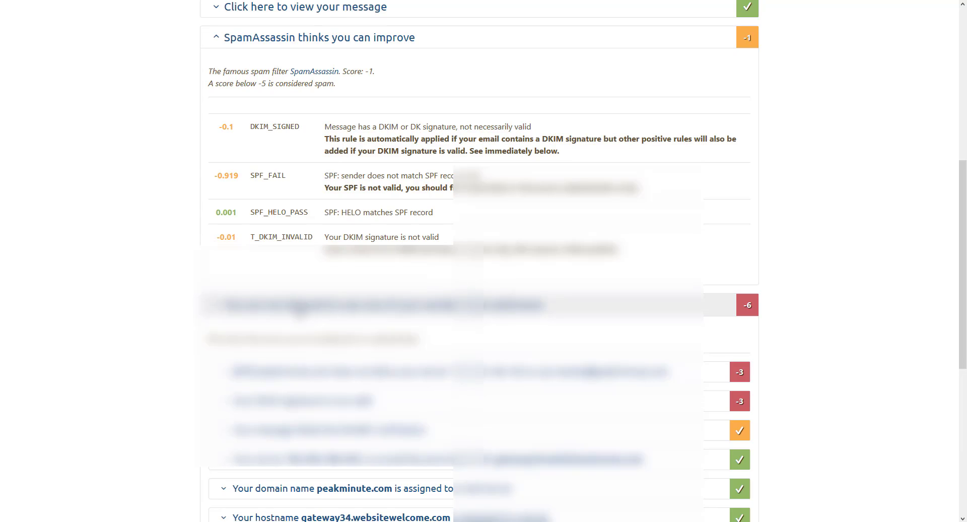
{"action": "scroll", "coordinate": [300, 312], "scroll_direction": "down", "scroll_amount": 3}
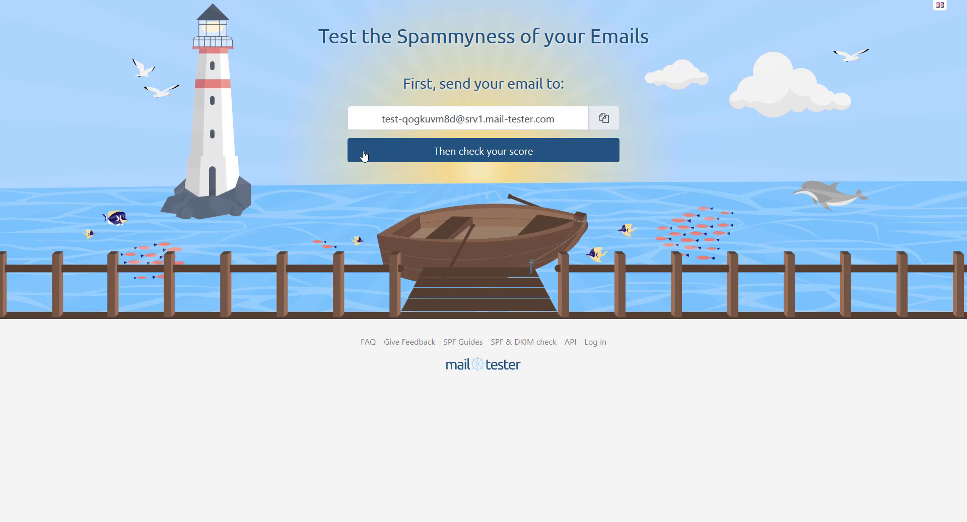
- Copy the new test address, search list test1123458 for contacts, and open the Add contacts form
{"action": "left_click", "coordinate": [604, 119]}
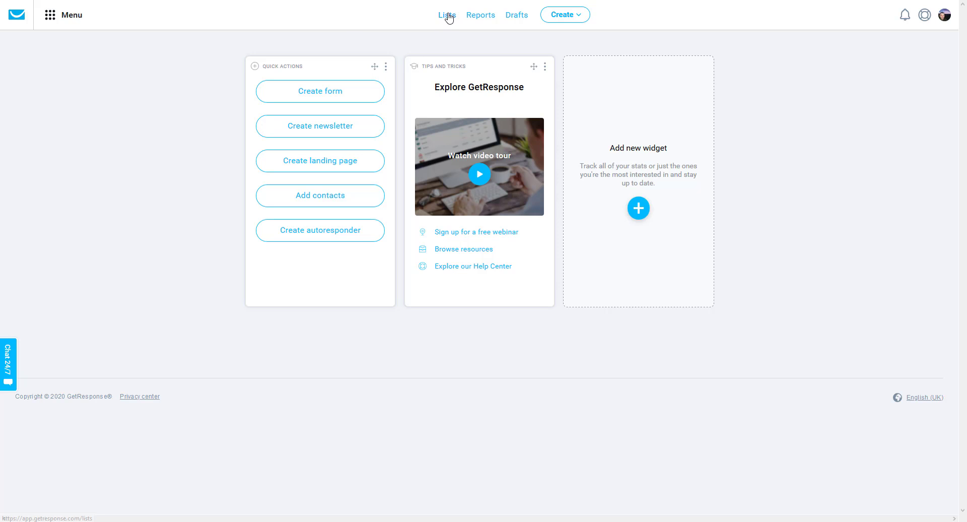
{"action": "left_click", "coordinate": [447, 16]}
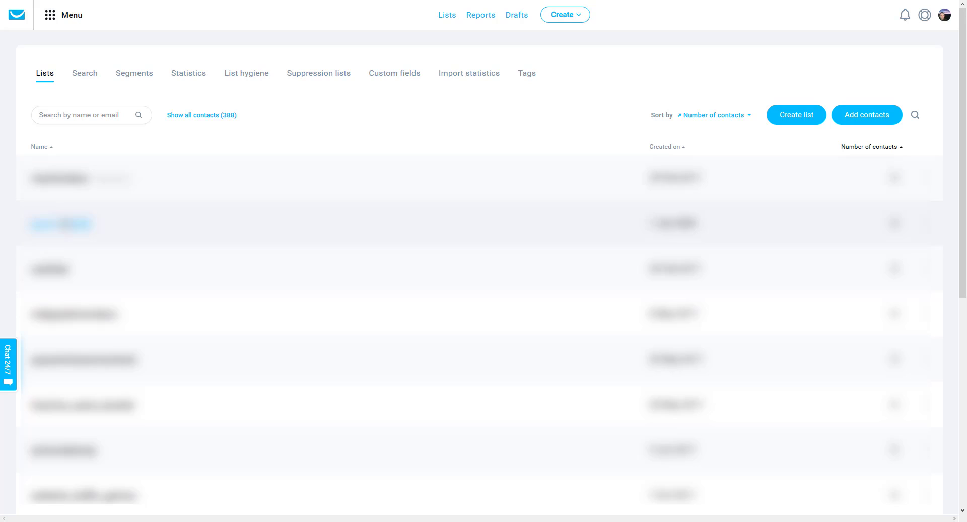
{"action": "left_click", "coordinate": [441, 216]}
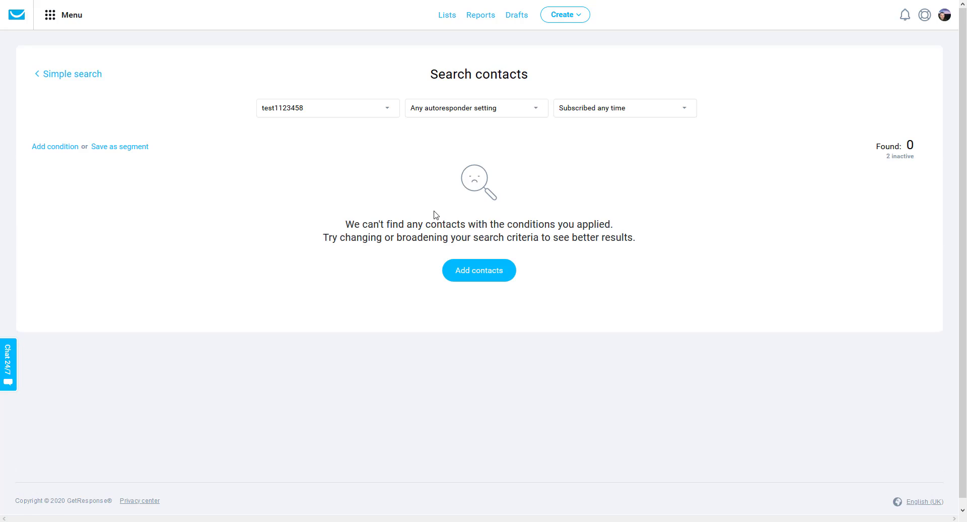
{"action": "left_click", "coordinate": [486, 276]}
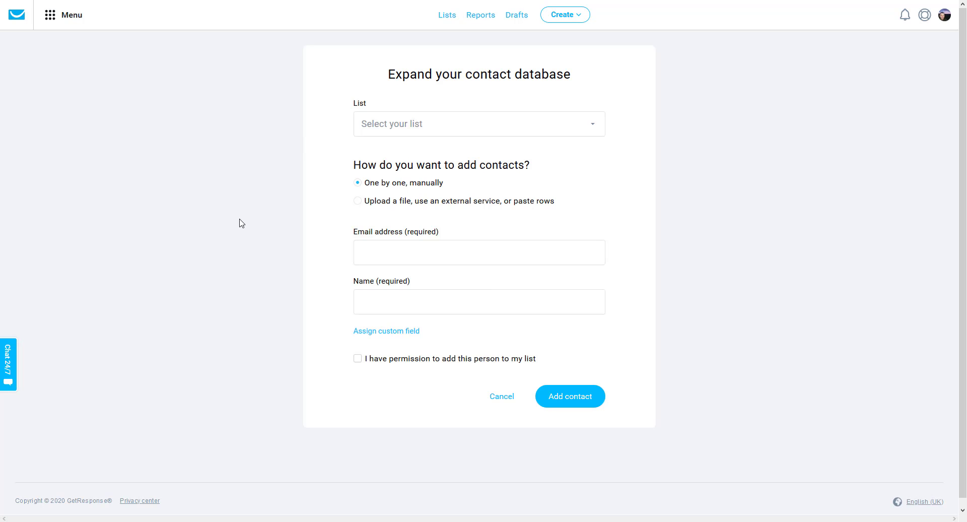
- Add the test address to list test1123458 with a contact name and permission confirmed
{"action": "left_click", "coordinate": [444, 133]}
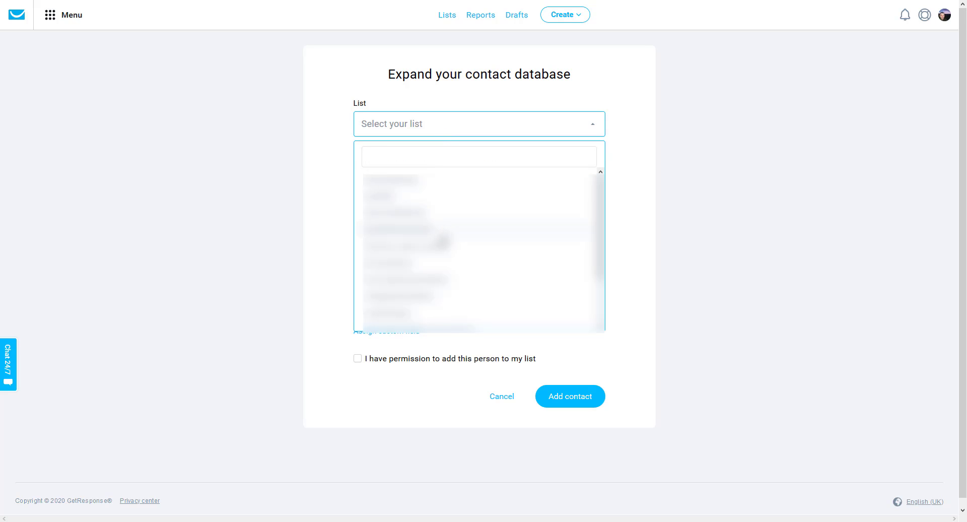
{"action": "scroll", "coordinate": [441, 237], "scroll_direction": "down", "scroll_amount": 3}
{"action": "left_click", "coordinate": [406, 306]}
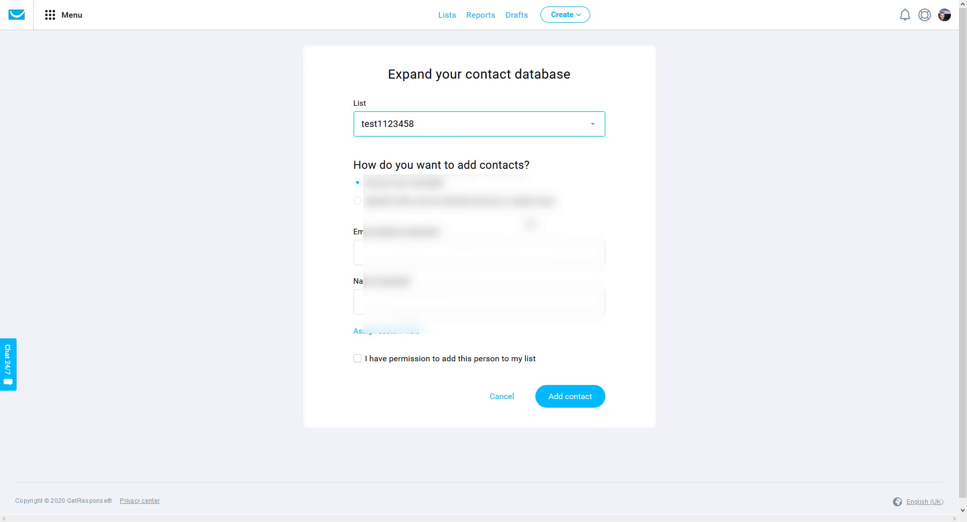
{"action": "left_click", "coordinate": [459, 253]}
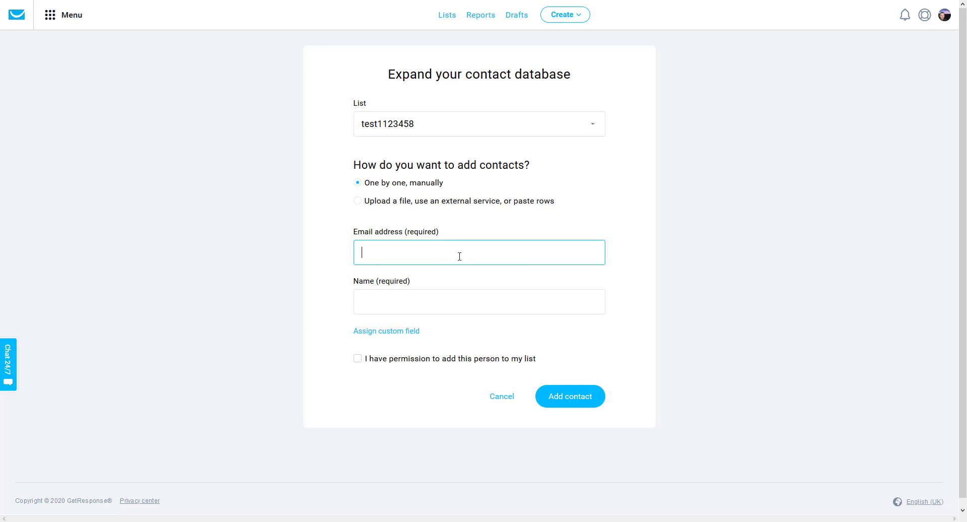
{"action": "key", "text": "ctrl+v"}
{"action": "left_click", "coordinate": [425, 300]}
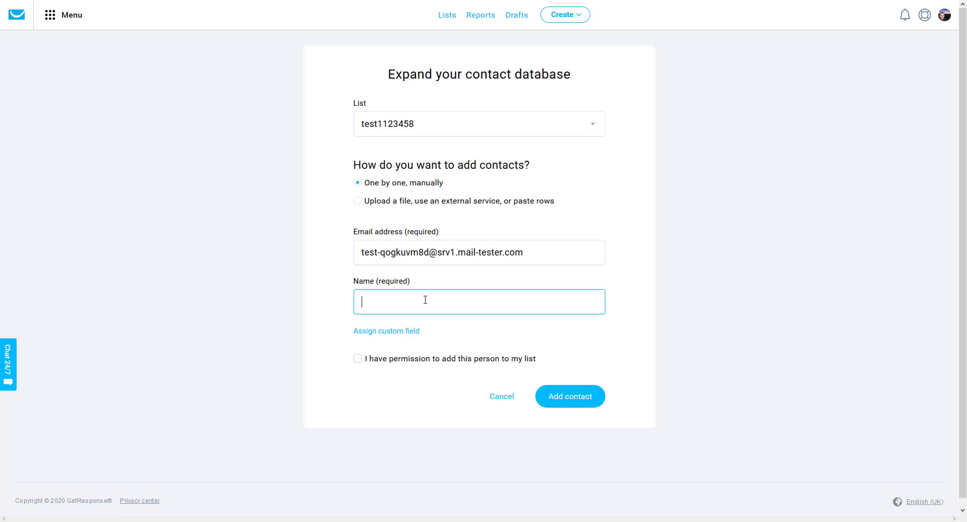
{"action": "type", "text": "john smith"}
{"action": "left_click", "coordinate": [358, 358]}
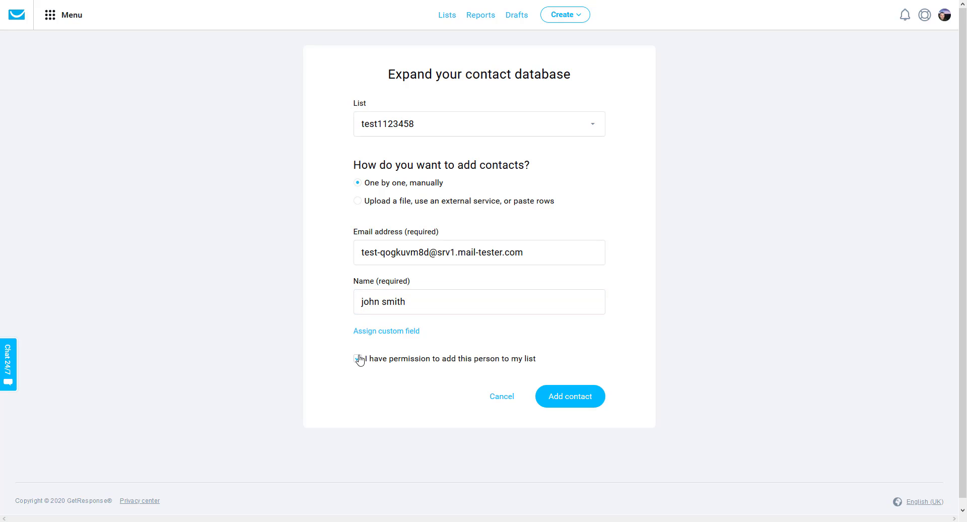
{"action": "left_click", "coordinate": [586, 398]}
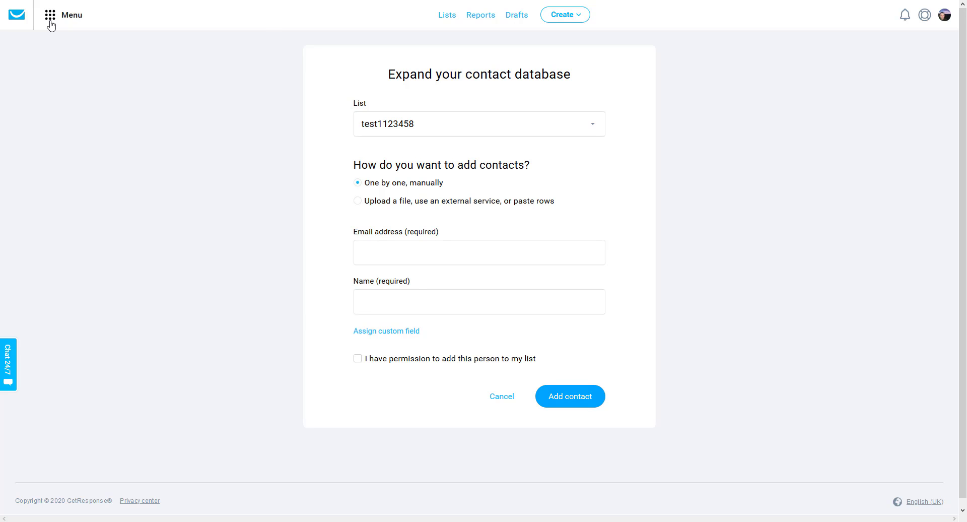
{"action": "left_click", "coordinate": [50, 23]}
- Reuse the sent 'Be honest…' newsletter from Email marketing as a new message
{"action": "left_click", "coordinate": [49, 66]}
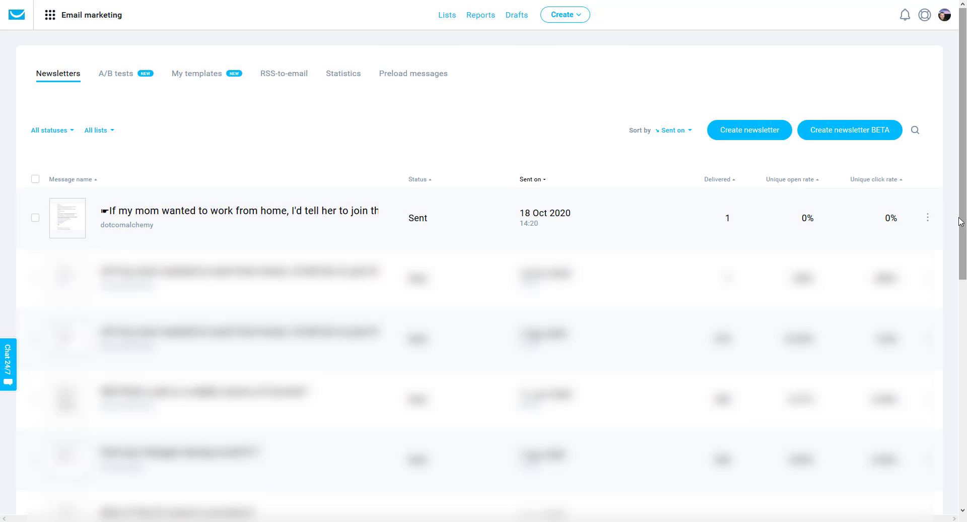
{"action": "left_click", "coordinate": [928, 217]}
{"action": "left_click", "coordinate": [799, 225]}
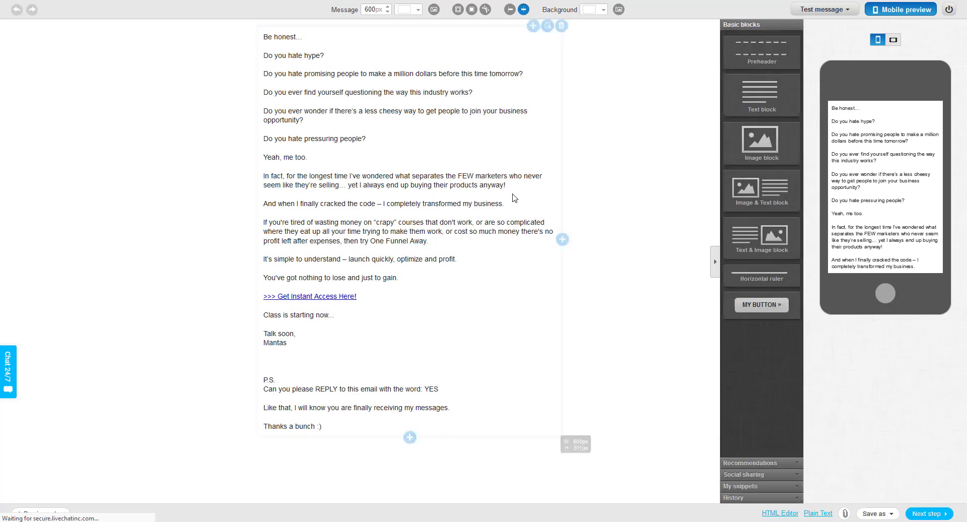
- Run a SpamScore check on the newsletter, scoring -0.099 (not likely spam), then close the results
{"action": "left_click", "coordinate": [838, 13]}
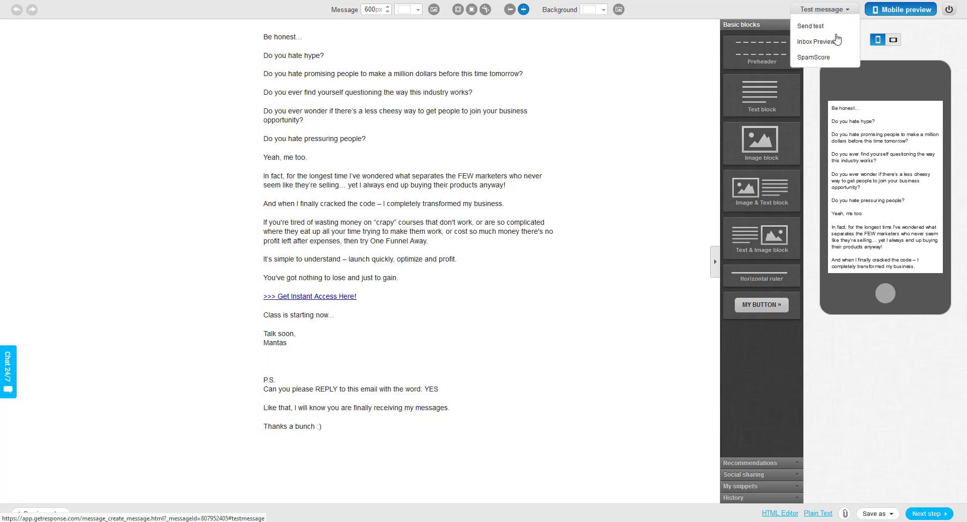
{"action": "left_click", "coordinate": [818, 57]}
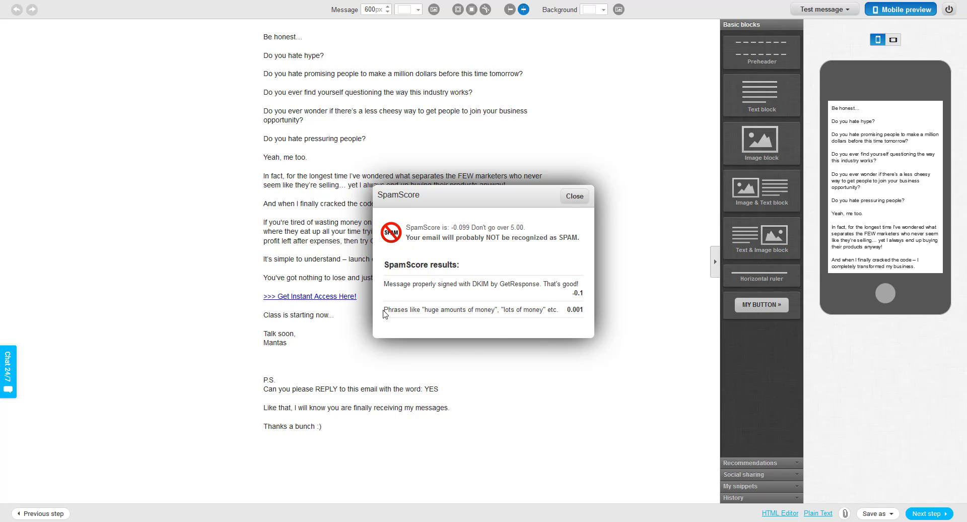
{"action": "left_click_drag", "start_coordinate": [383, 313], "coordinate": [552, 312]}
{"action": "left_click_drag", "start_coordinate": [384, 310], "coordinate": [558, 311]}
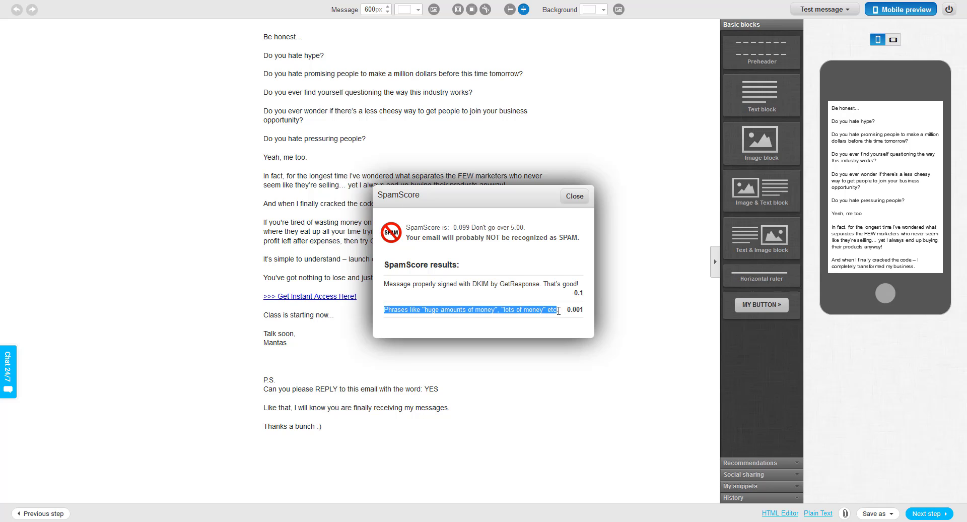
{"action": "left_click", "coordinate": [571, 201]}
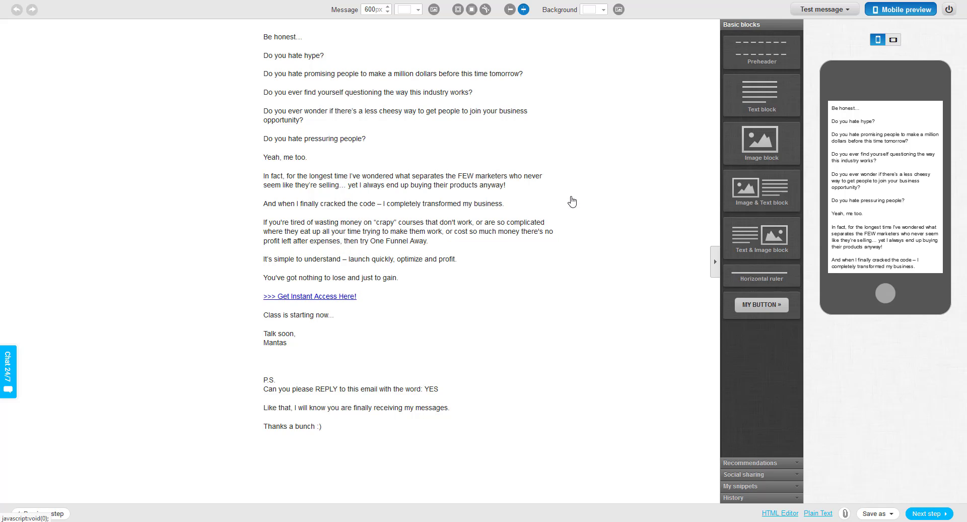
- Send the reused newsletter to list test1123458 through the remaining setup steps
{"action": "left_click", "coordinate": [934, 514]}
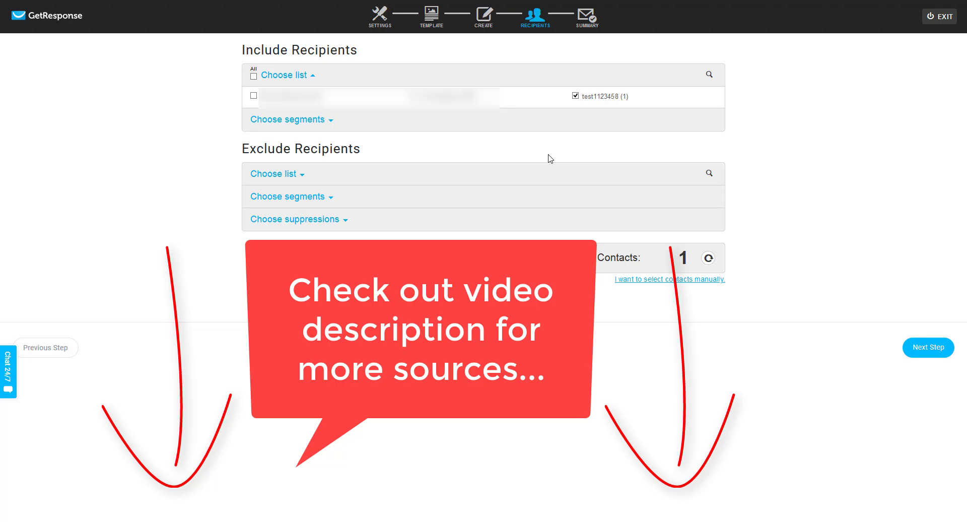
{"action": "left_click", "coordinate": [924, 348]}
{"action": "left_click", "coordinate": [704, 337]}
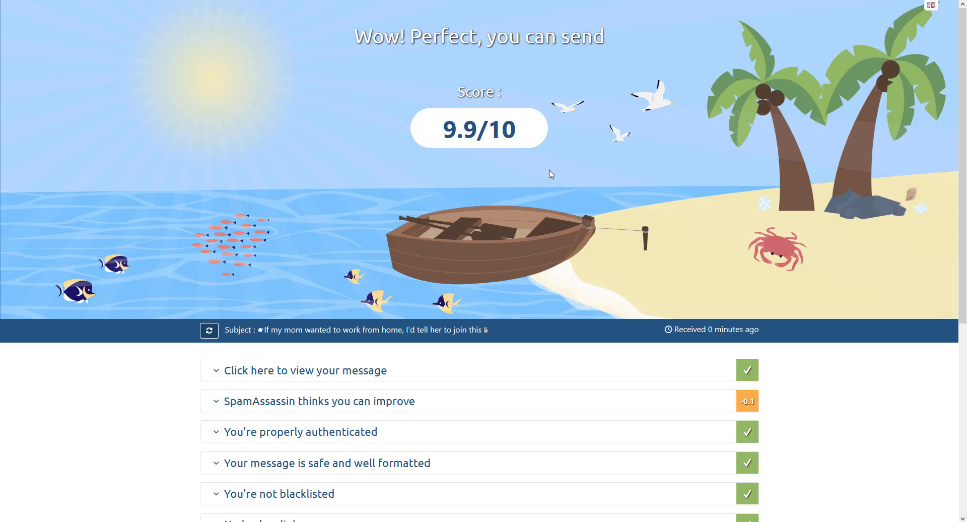
- Scroll to the newsletter's 9.9/10 total, above the earlier 3/10 and 1/10 results
{"action": "scroll", "coordinate": [516, 317], "scroll_direction": "down", "scroll_amount": 5}
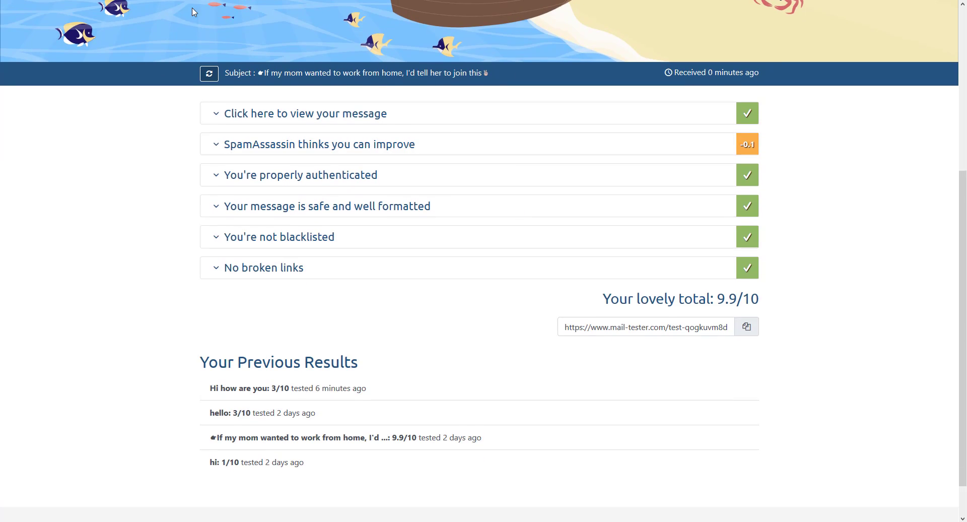